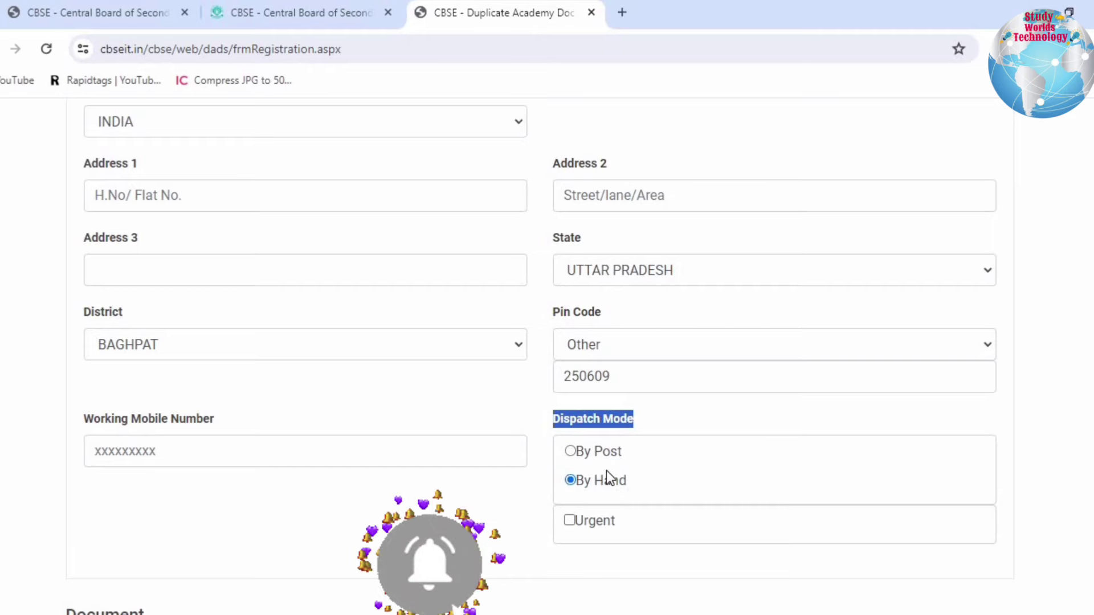
Set the dispatch mode to By Post and leave the Urgent option unticked.
{"action": "left_click", "coordinate": [570, 520]}
{"action": "left_click", "coordinate": [570, 520]}
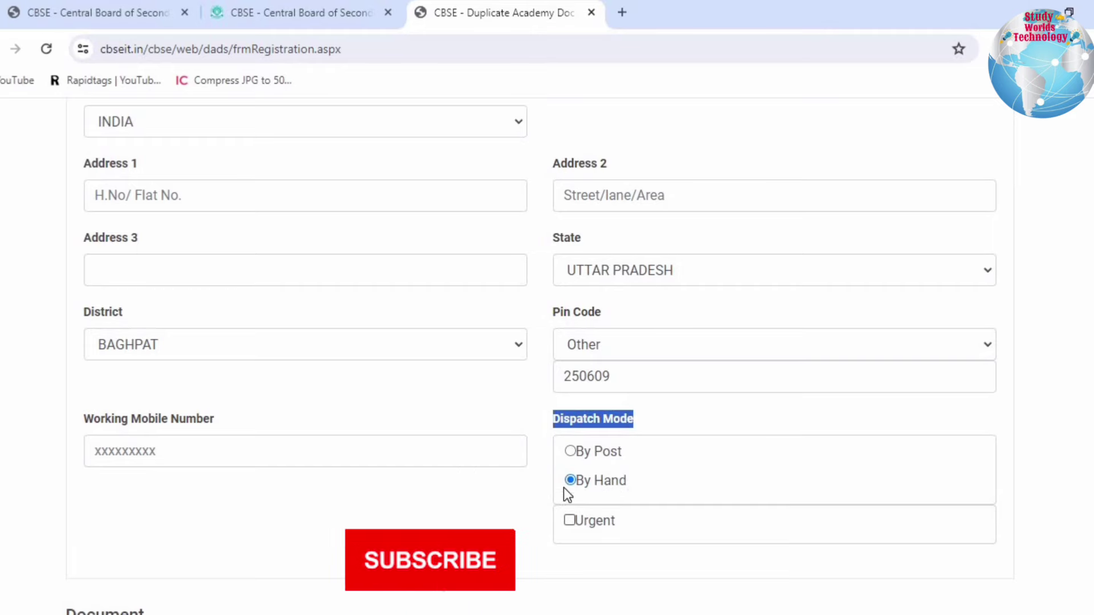
{"action": "left_click", "coordinate": [570, 451]}
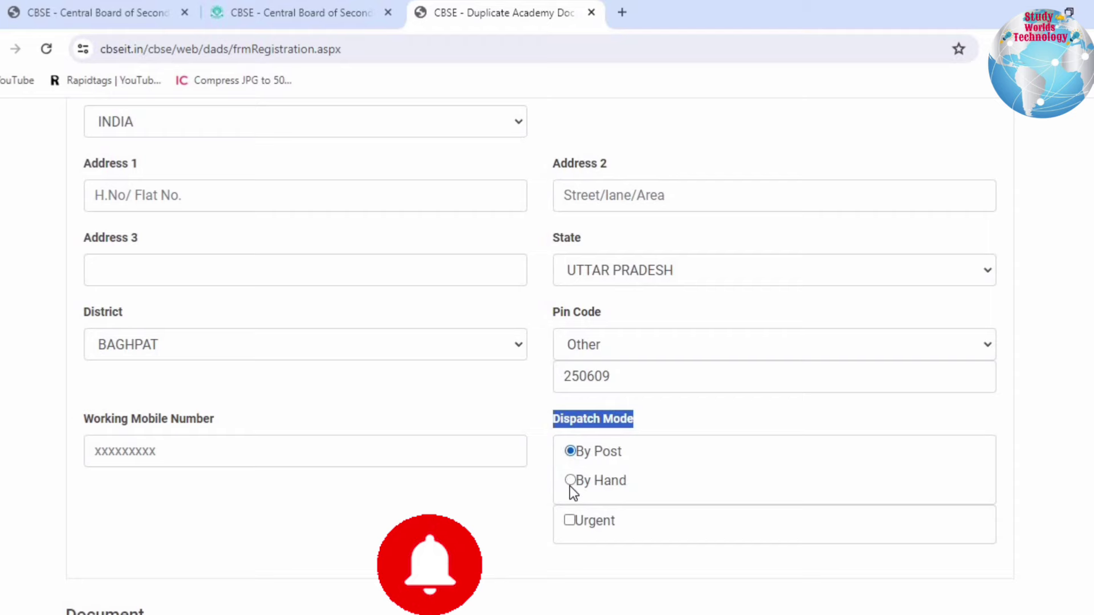
{"action": "left_click", "coordinate": [571, 521]}
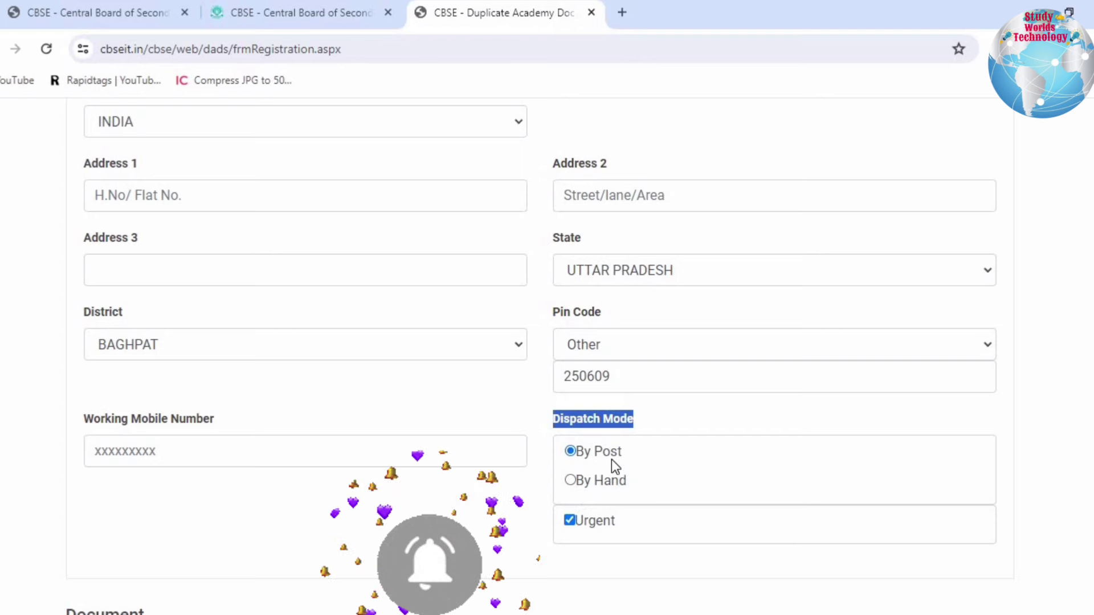
{"action": "left_click", "coordinate": [569, 520]}
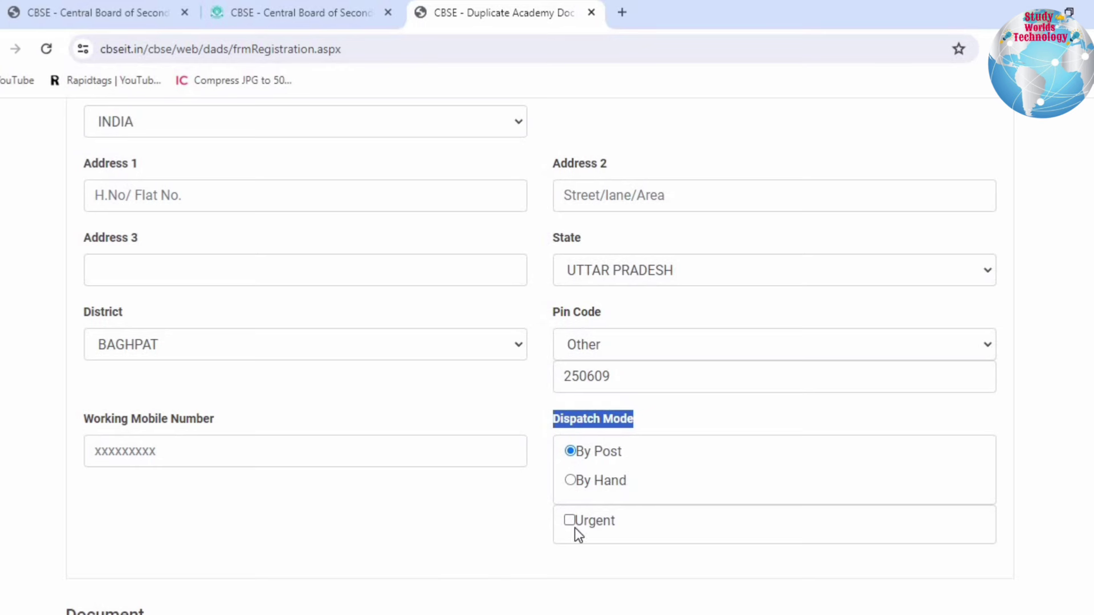
Choose Migration as the required document in the Document section of the application form.
{"action": "scroll", "coordinate": [563, 521], "scroll_direction": "down", "scroll_amount": 7}
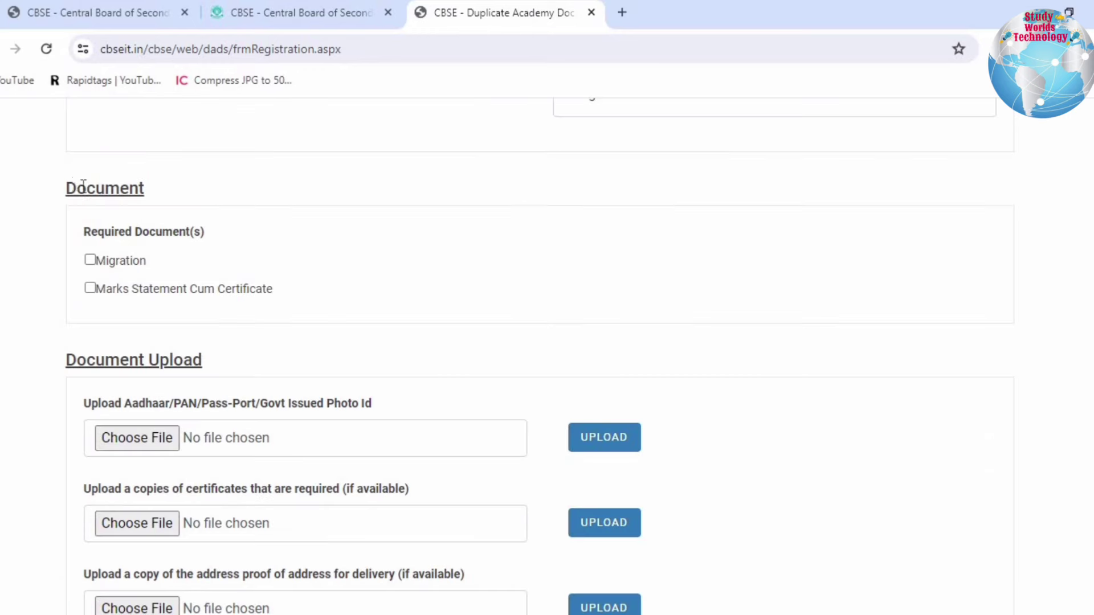
{"action": "left_click_drag", "start_coordinate": [57, 182], "coordinate": [234, 194]}
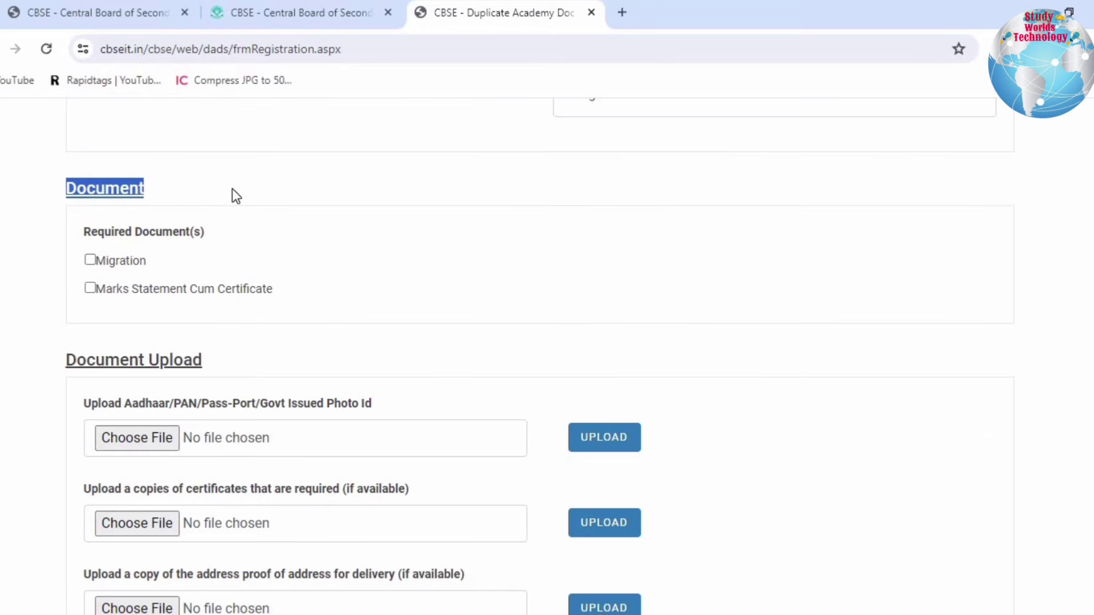
{"action": "left_click_drag", "start_coordinate": [94, 234], "coordinate": [211, 228]}
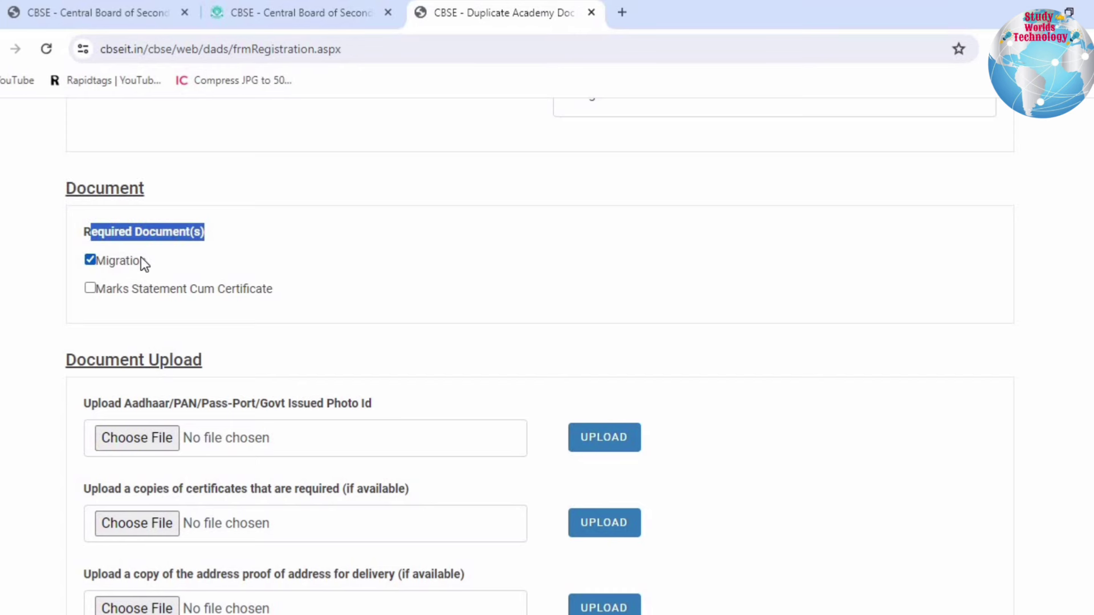
Review the upload requirements for the government photo ID, certificate copies and delivery address proof.
{"action": "scroll", "coordinate": [141, 257], "scroll_direction": "down", "scroll_amount": 2}
{"action": "left_click_drag", "start_coordinate": [84, 317], "coordinate": [344, 317]}
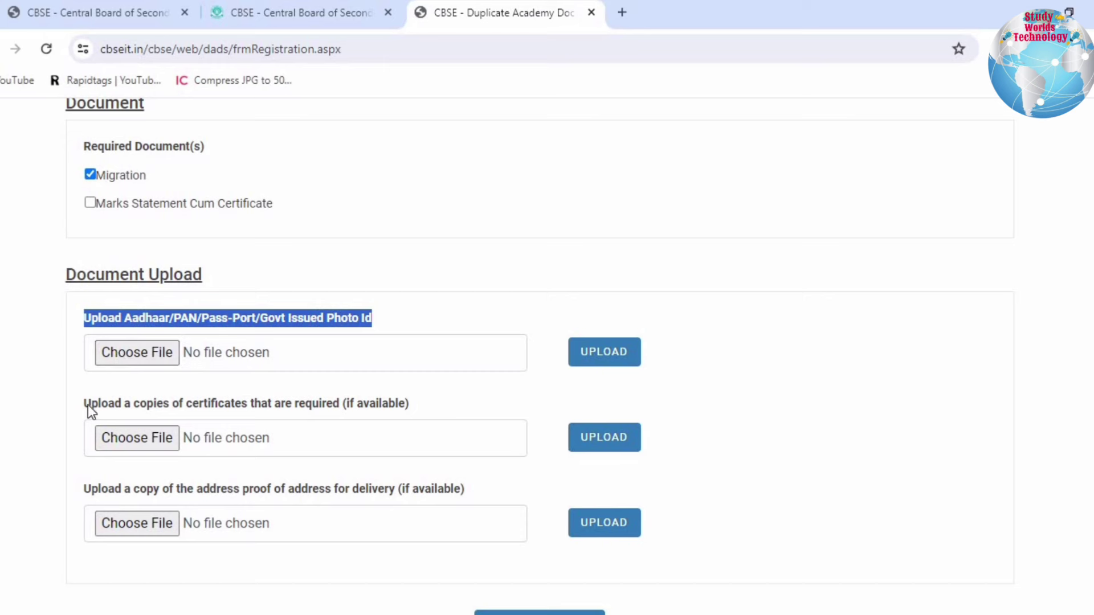
{"action": "left_click_drag", "start_coordinate": [85, 316], "coordinate": [192, 319]}
{"action": "left_click_drag", "start_coordinate": [294, 323], "coordinate": [366, 324]}
{"action": "left_click_drag", "start_coordinate": [86, 404], "coordinate": [322, 404]}
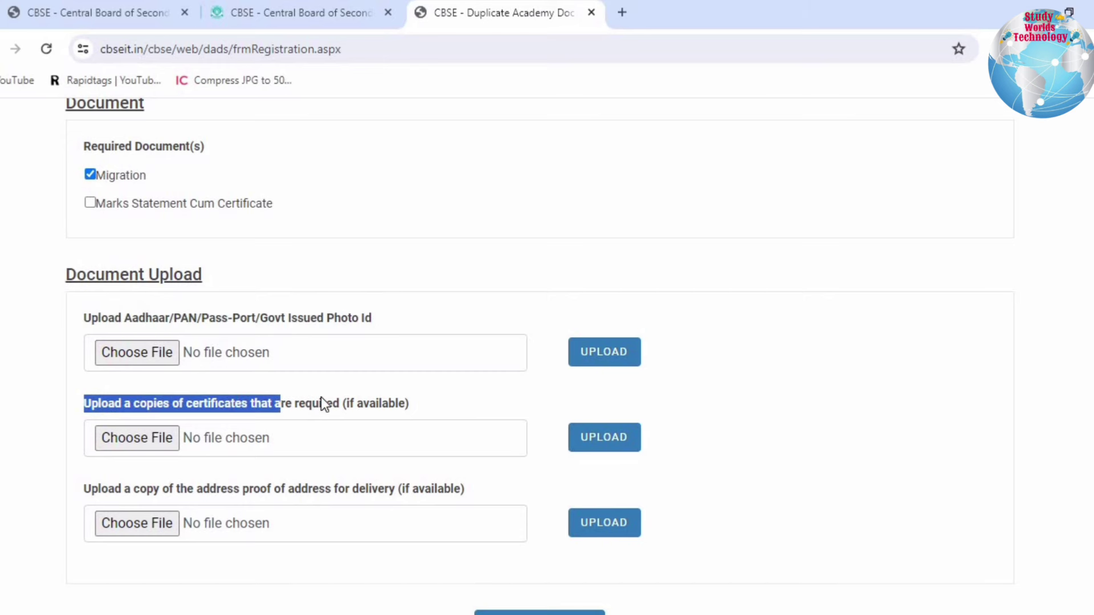
{"action": "left_click", "coordinate": [426, 401]}
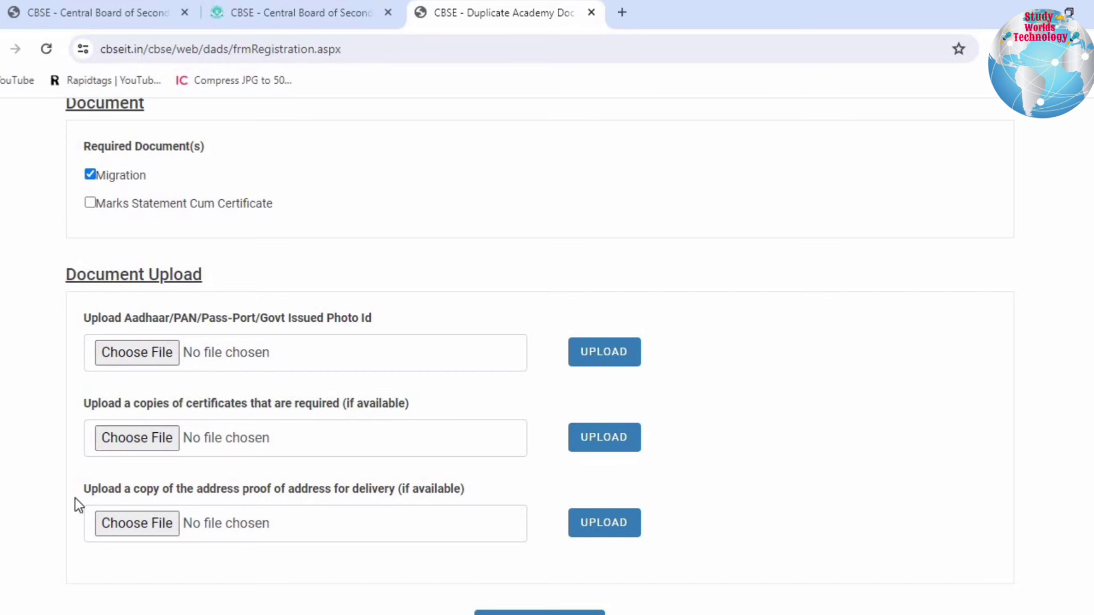
{"action": "left_click_drag", "start_coordinate": [74, 498], "coordinate": [329, 490]}
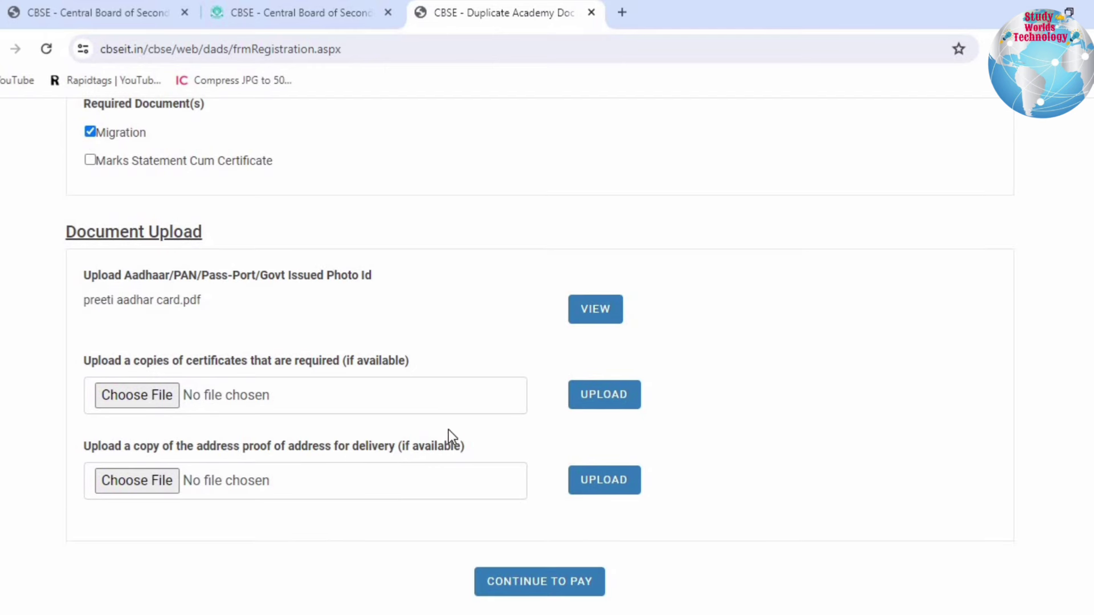
Continue to payment and check the application summary, including the candidate details, dispatch address and amount to pay.
{"action": "left_click", "coordinate": [556, 590]}
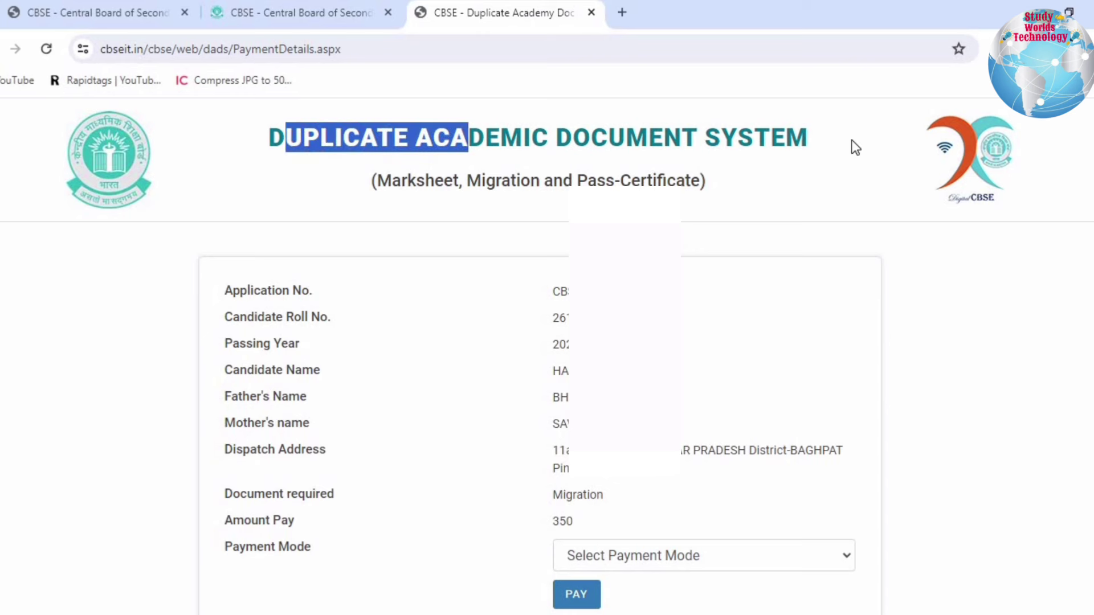
{"action": "left_click_drag", "start_coordinate": [853, 142], "coordinate": [893, 142]}
{"action": "left_click", "coordinate": [567, 201]}
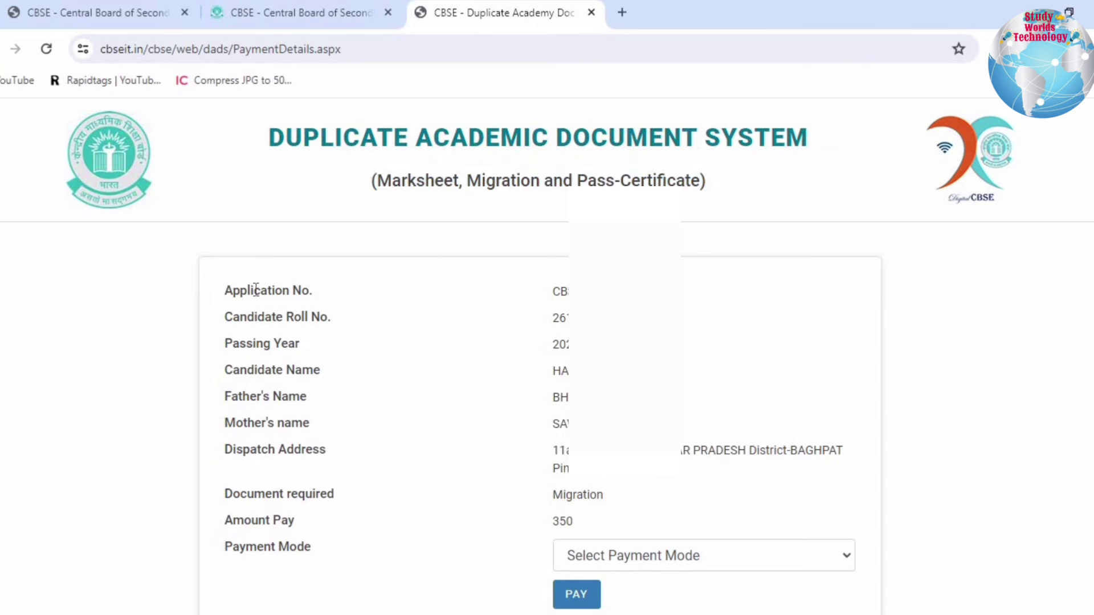
{"action": "left_click_drag", "start_coordinate": [254, 290], "coordinate": [447, 291]}
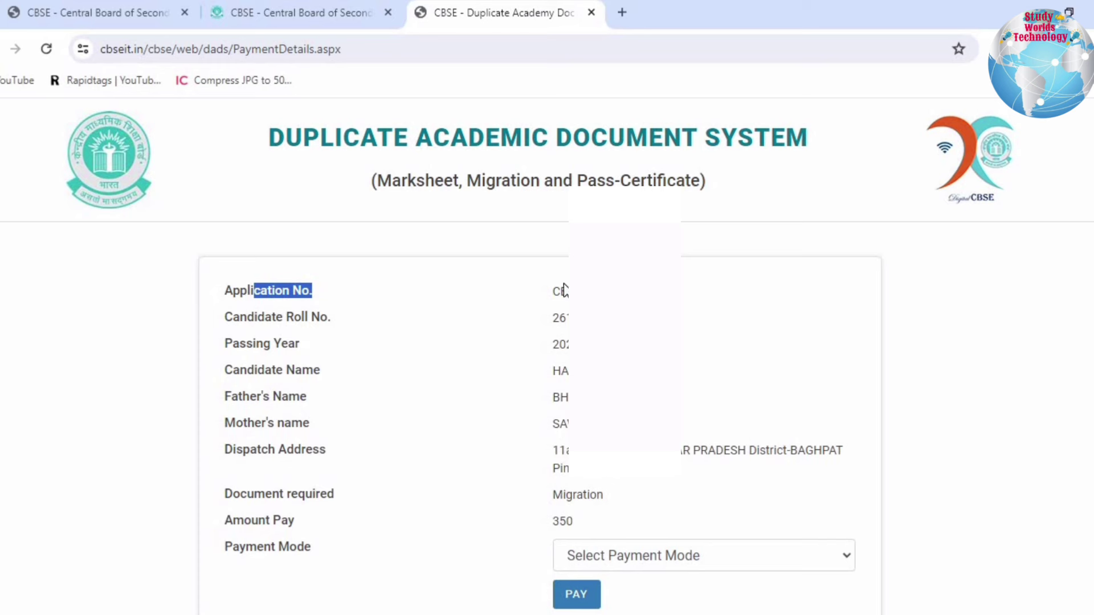
{"action": "left_click_drag", "start_coordinate": [561, 291], "coordinate": [569, 344]}
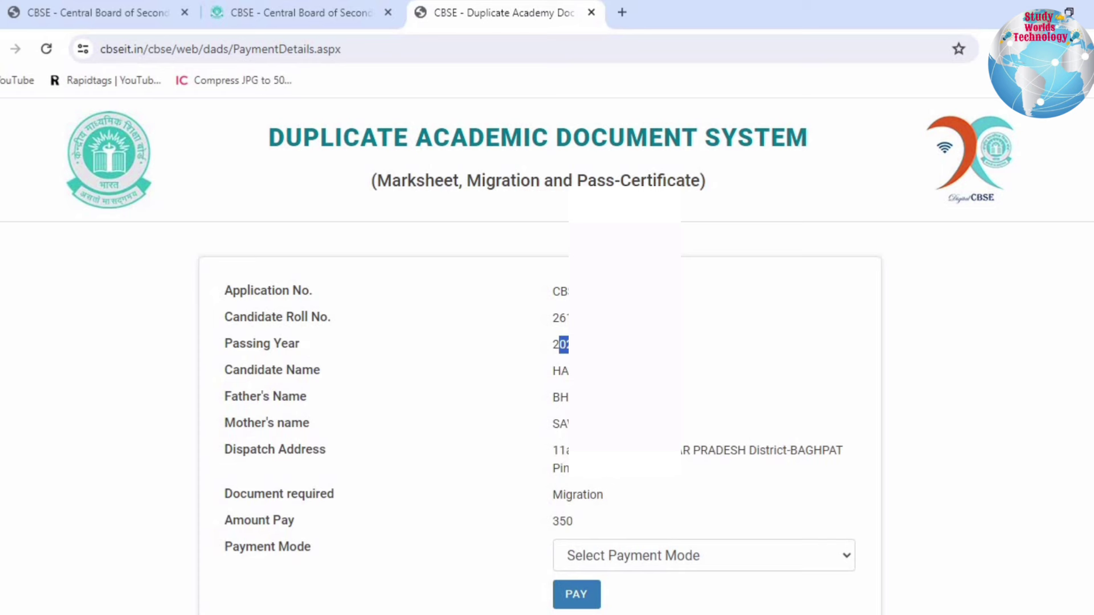
{"action": "left_click_drag", "start_coordinate": [553, 469], "coordinate": [593, 468]}
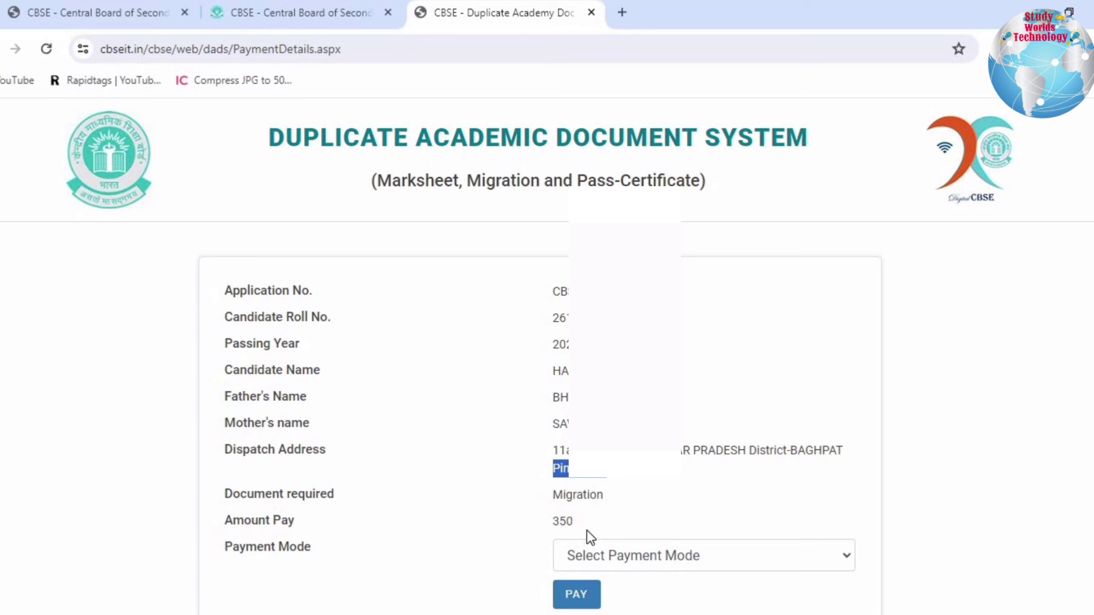
{"action": "triple_click", "coordinate": [519, 540]}
{"action": "left_click", "coordinate": [279, 520]}
{"action": "left_click_drag", "start_coordinate": [197, 522], "coordinate": [505, 516]}
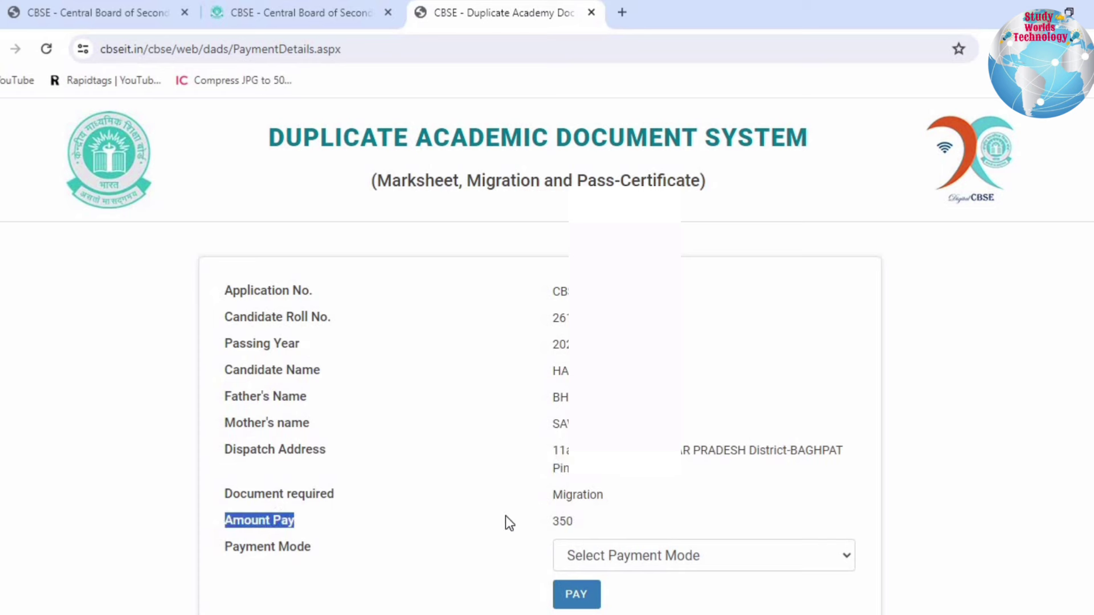
{"action": "double_click", "coordinate": [602, 522]}
{"action": "left_click", "coordinate": [604, 522]}
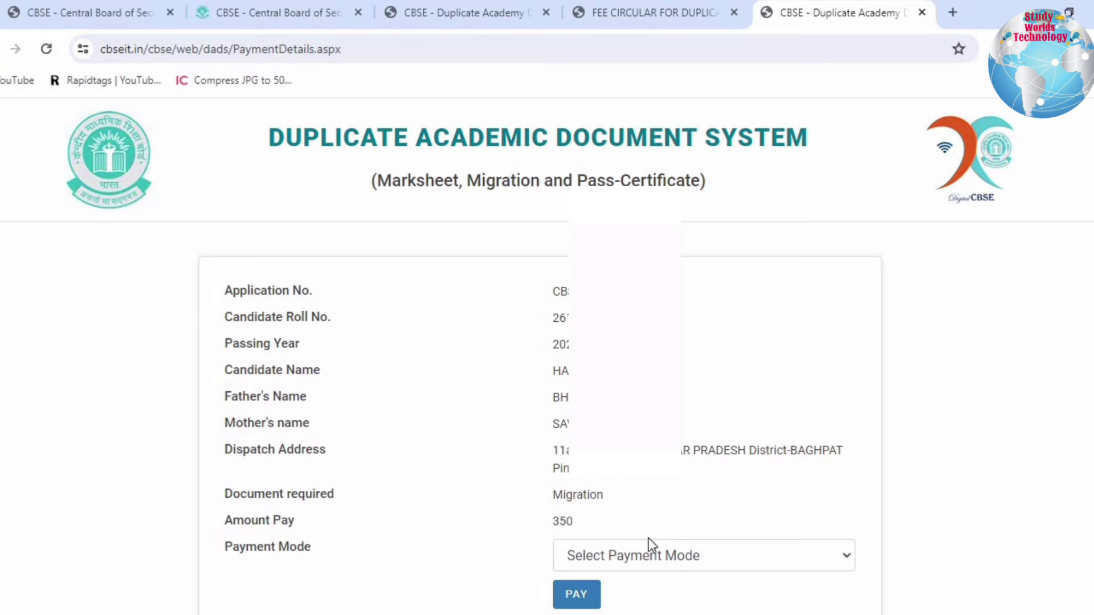
Submit the payment with ONLINE PAYMENT as the payment mode and check the listed application details.
{"action": "left_click", "coordinate": [645, 559]}
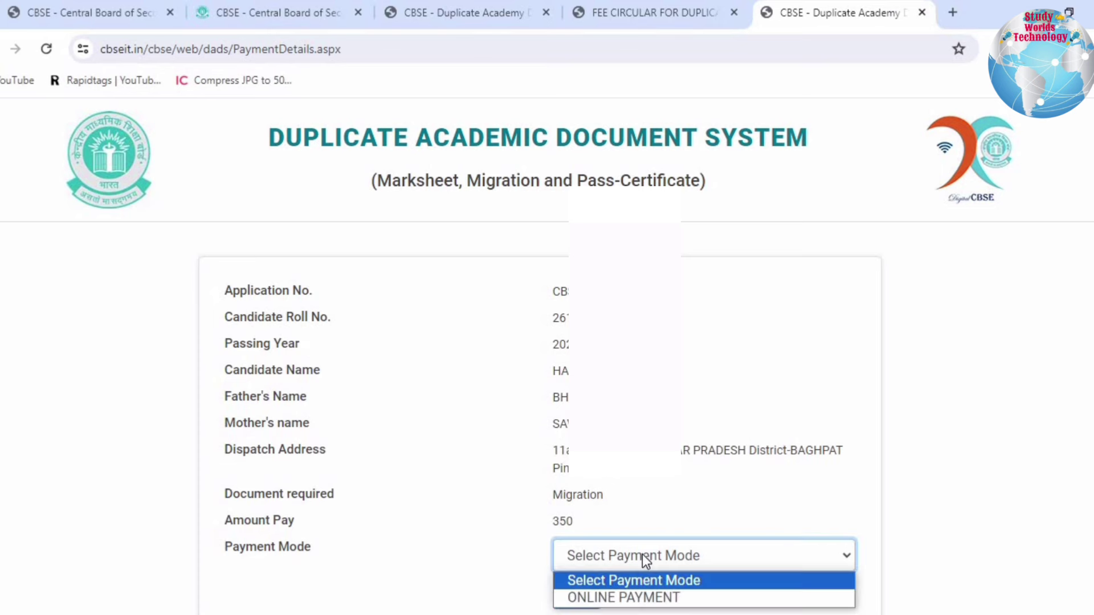
{"action": "left_click", "coordinate": [610, 596]}
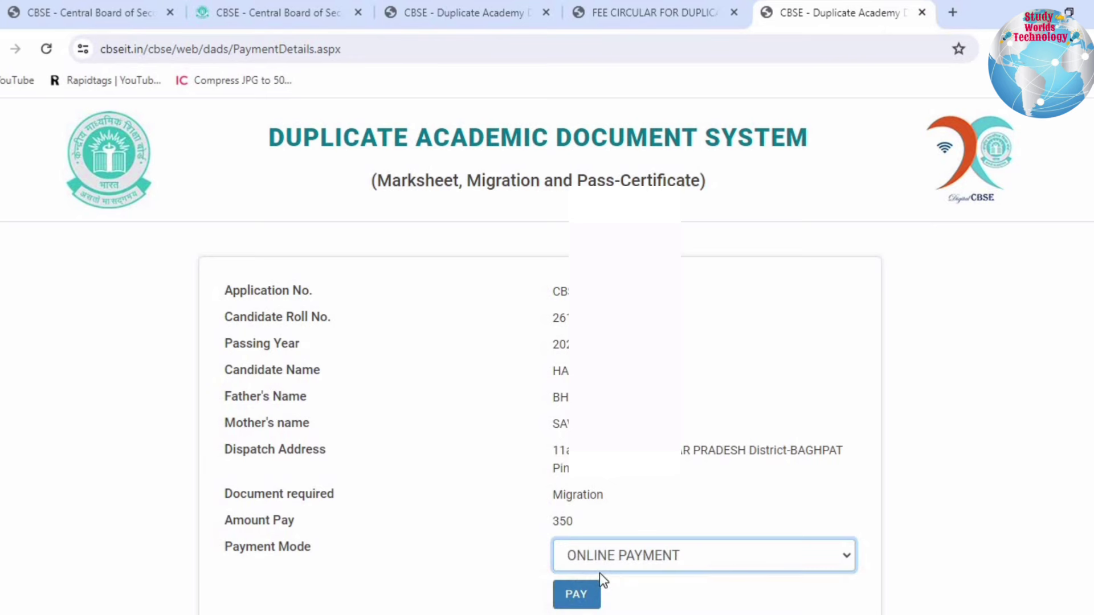
{"action": "left_click", "coordinate": [573, 596]}
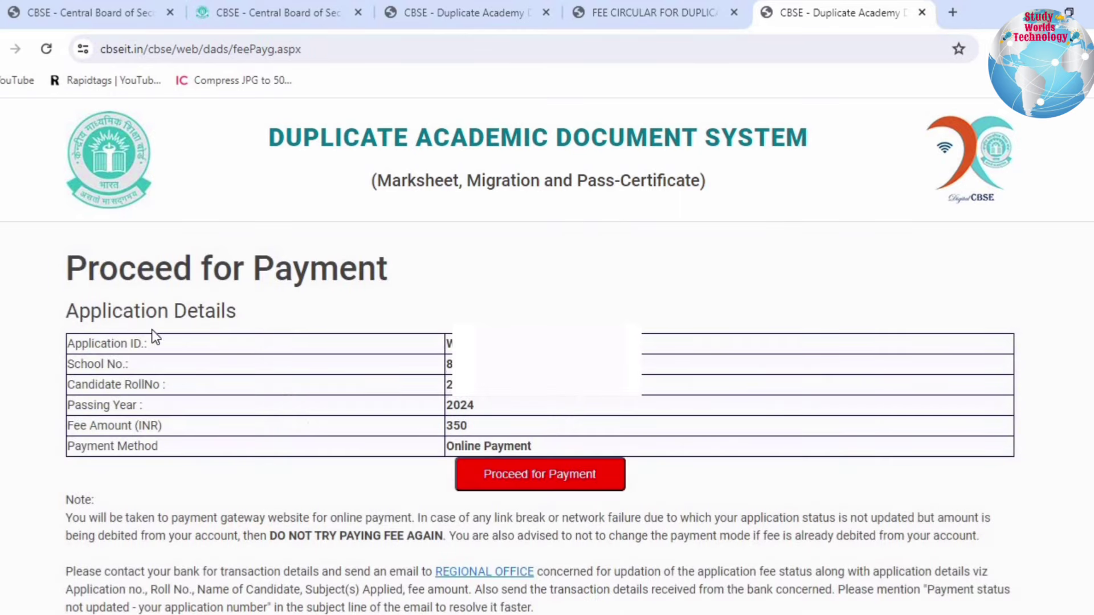
{"action": "left_click_drag", "start_coordinate": [102, 311], "coordinate": [538, 450]}
{"action": "left_click", "coordinate": [614, 421]}
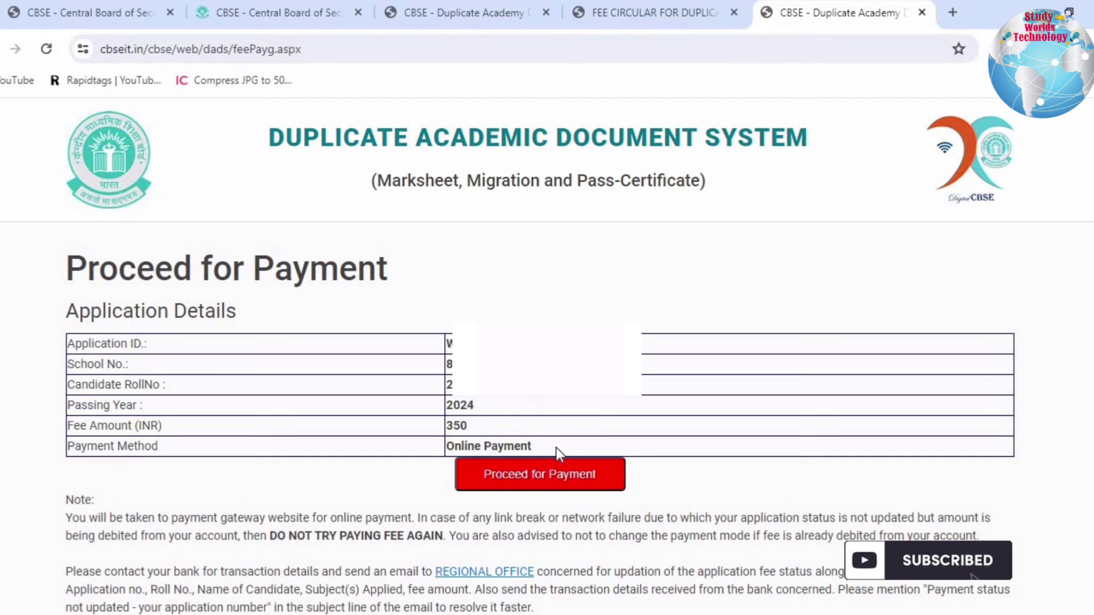
Proceed to the bank's payment gateway and choose UPI as the way to pay.
{"action": "left_click", "coordinate": [545, 474]}
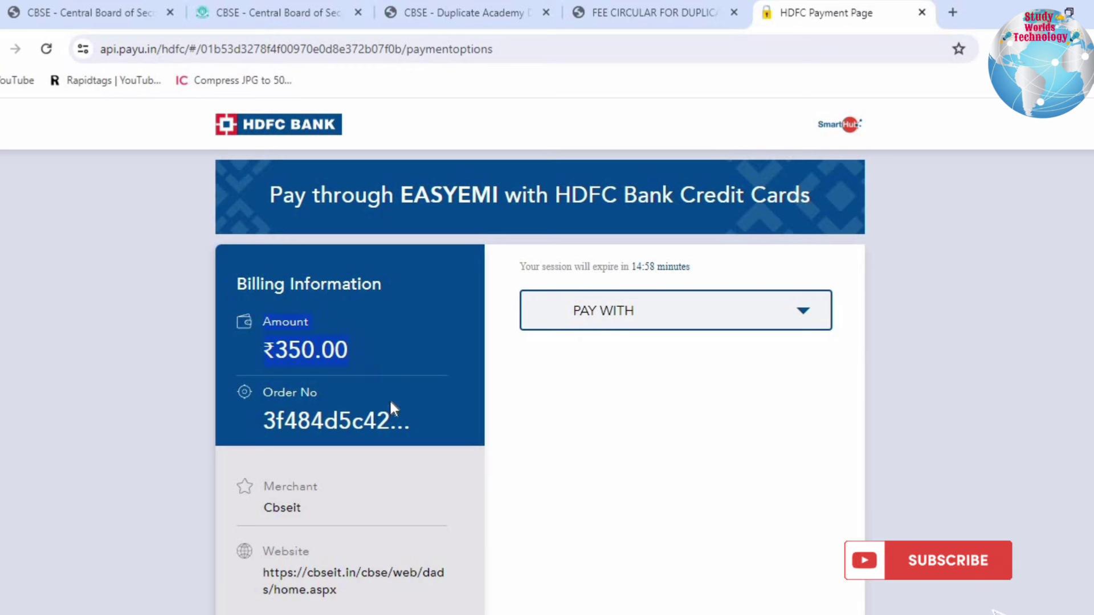
{"action": "left_click", "coordinate": [593, 317]}
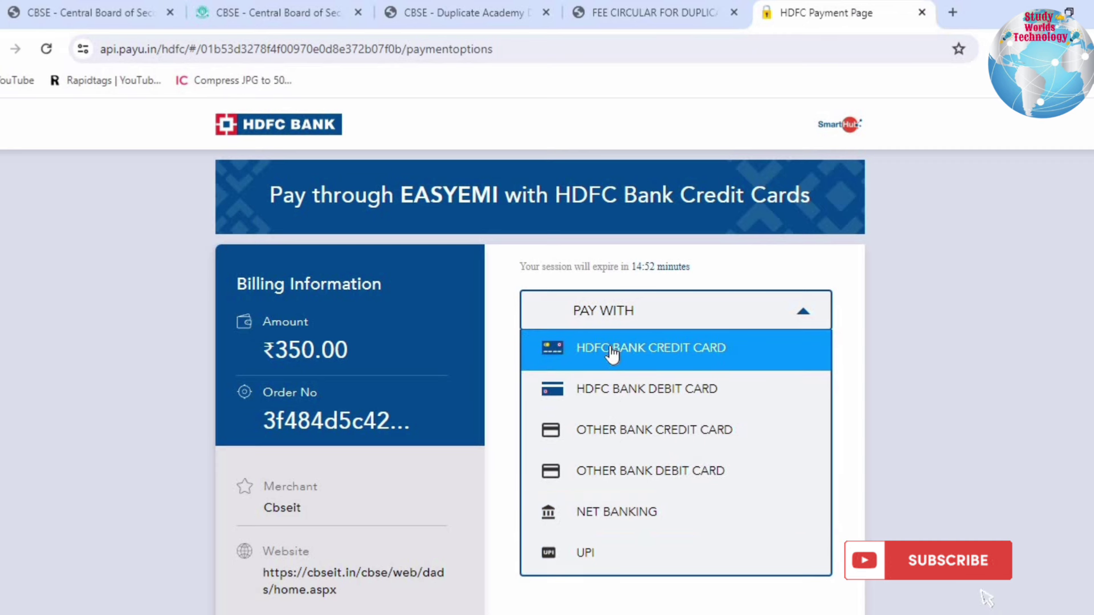
{"action": "left_click", "coordinate": [583, 550]}
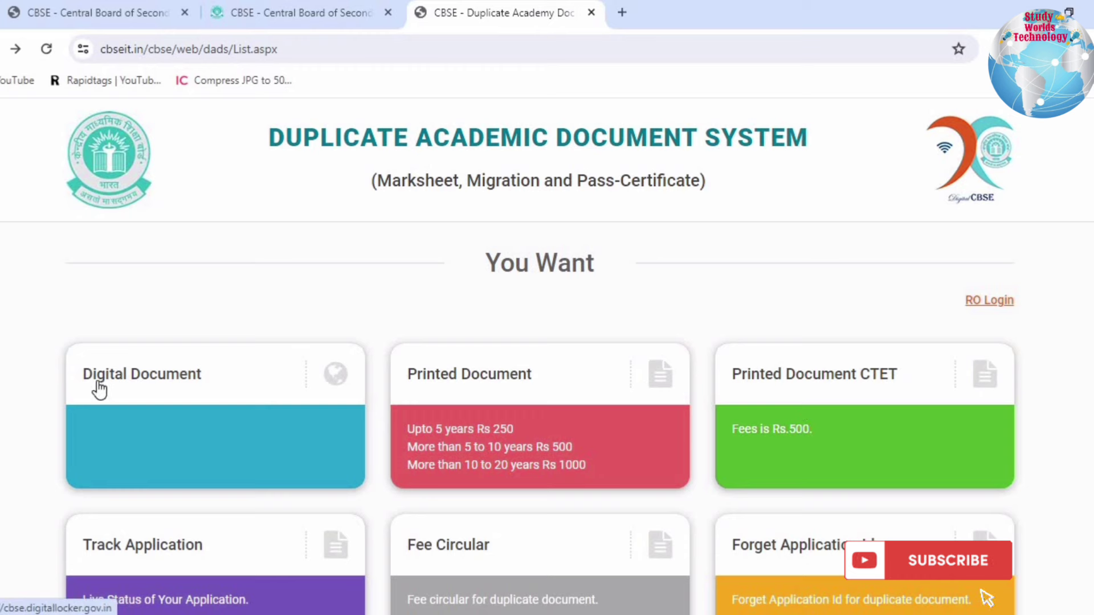
Open the Track Application page and examine the application's dispatch status and postal tracking number.
{"action": "scroll", "coordinate": [234, 362], "scroll_direction": "down", "scroll_amount": 3}
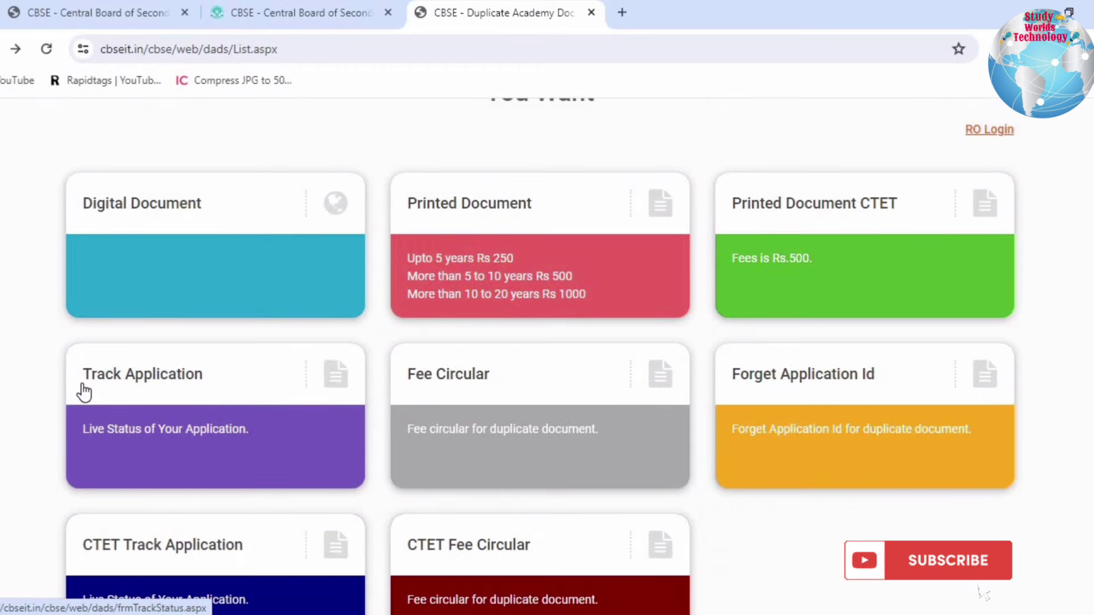
{"action": "left_click", "coordinate": [117, 433]}
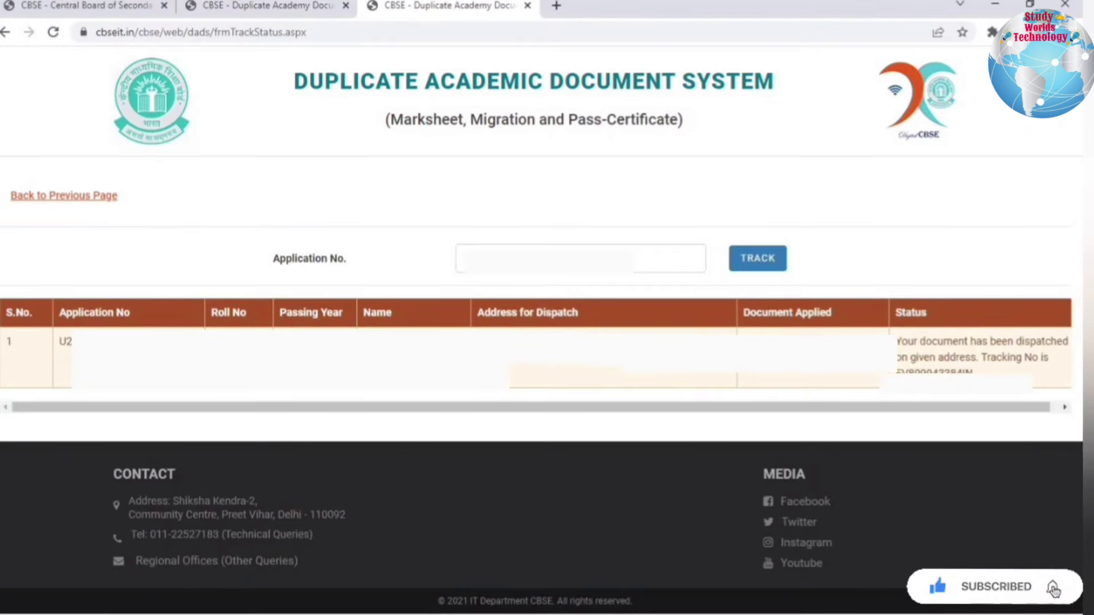
{"action": "left_click_drag", "start_coordinate": [897, 340], "coordinate": [911, 357]}
{"action": "left_click", "coordinate": [870, 374]}
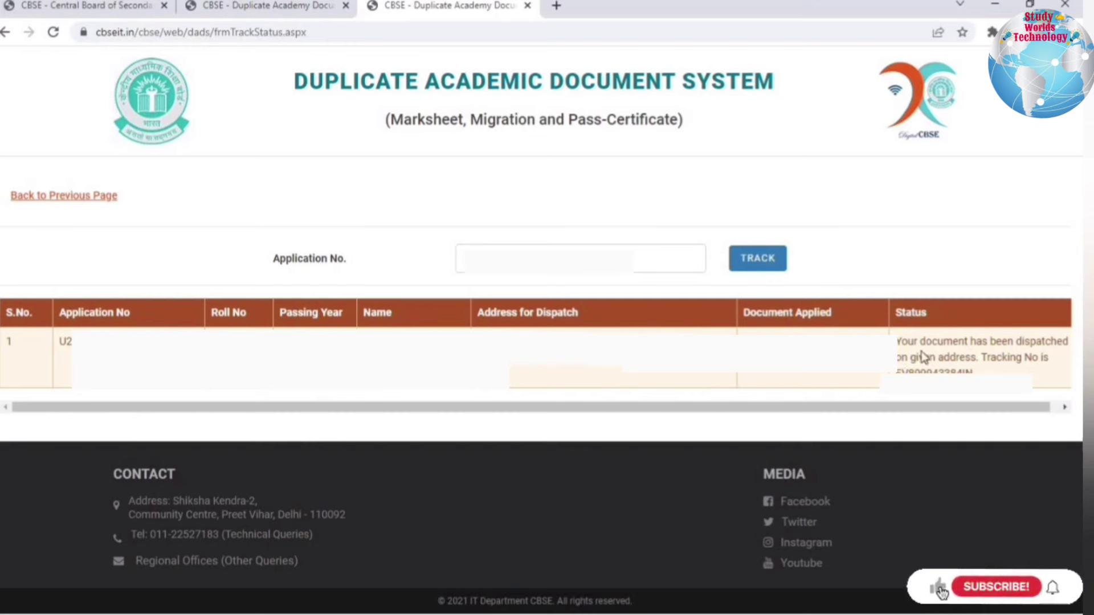
{"action": "left_click_drag", "start_coordinate": [897, 340], "coordinate": [972, 371]}
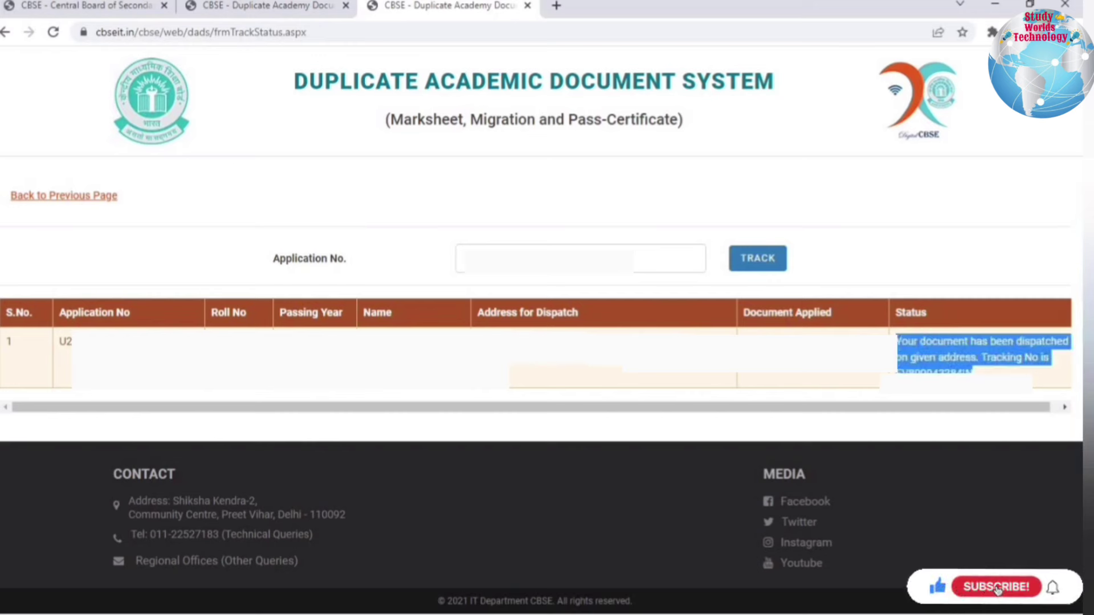
{"action": "left_click", "coordinate": [1034, 373]}
{"action": "left_click_drag", "start_coordinate": [918, 340], "coordinate": [1048, 358]}
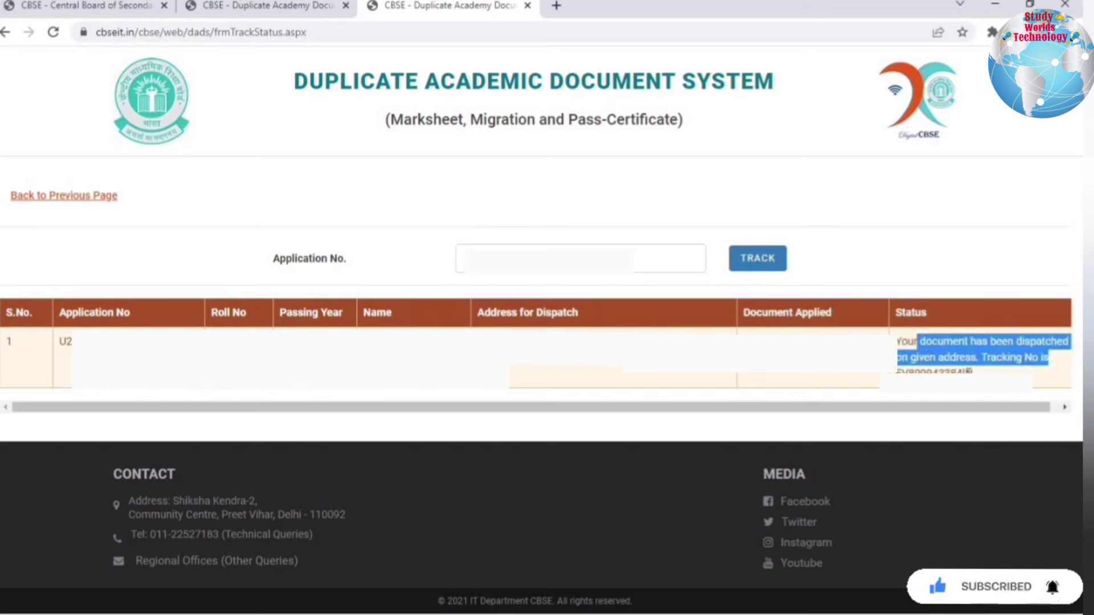
{"action": "left_click_drag", "start_coordinate": [897, 371], "coordinate": [975, 371]}
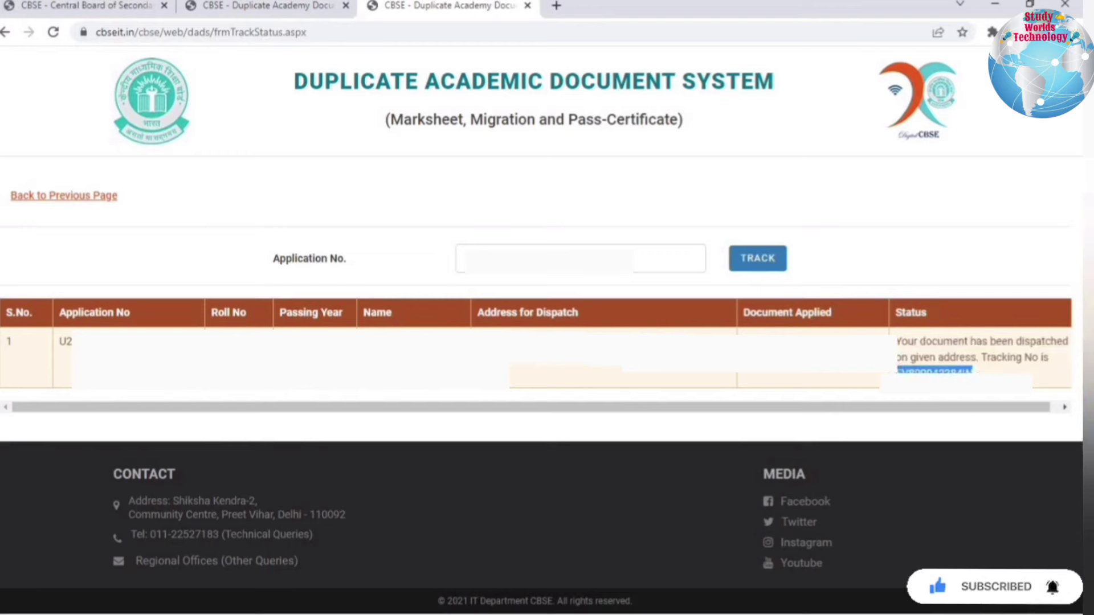
{"action": "left_click_drag", "start_coordinate": [919, 341], "coordinate": [905, 370]}
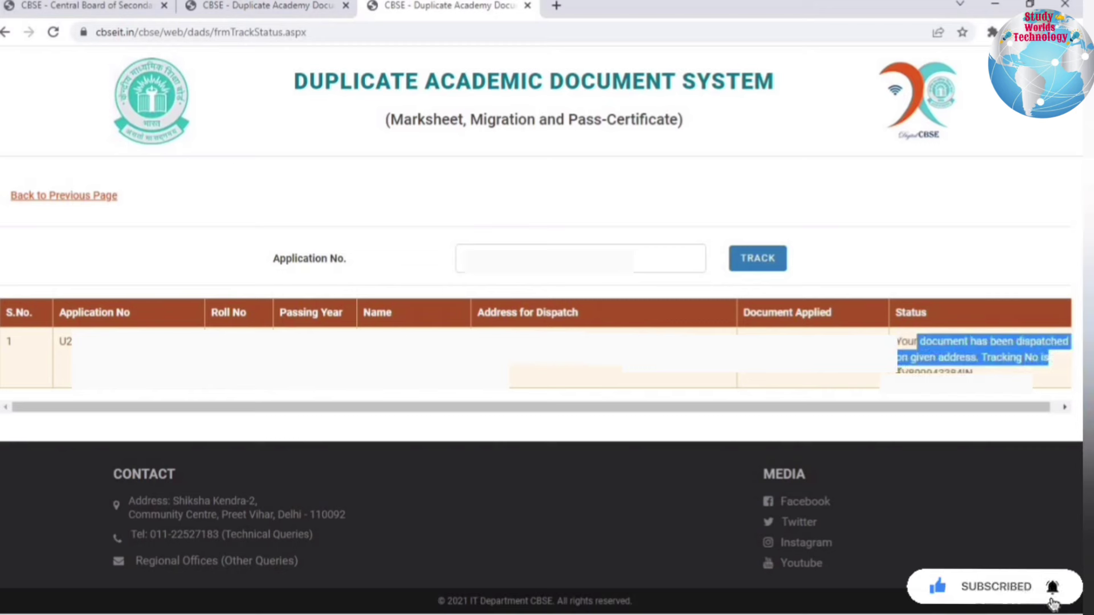
{"action": "left_click_drag", "start_coordinate": [898, 371], "coordinate": [972, 371]}
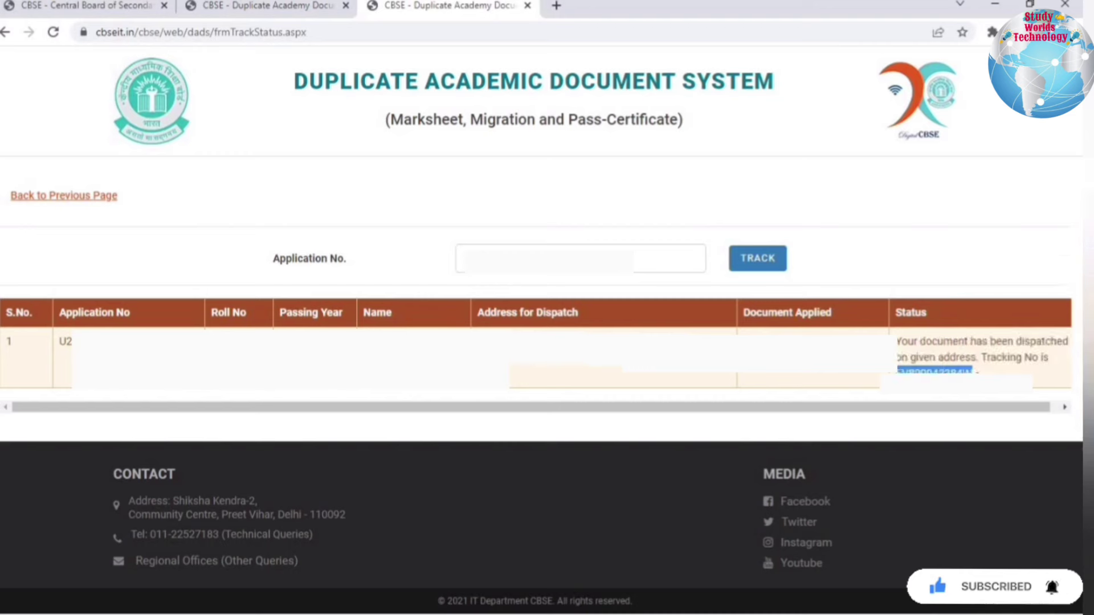